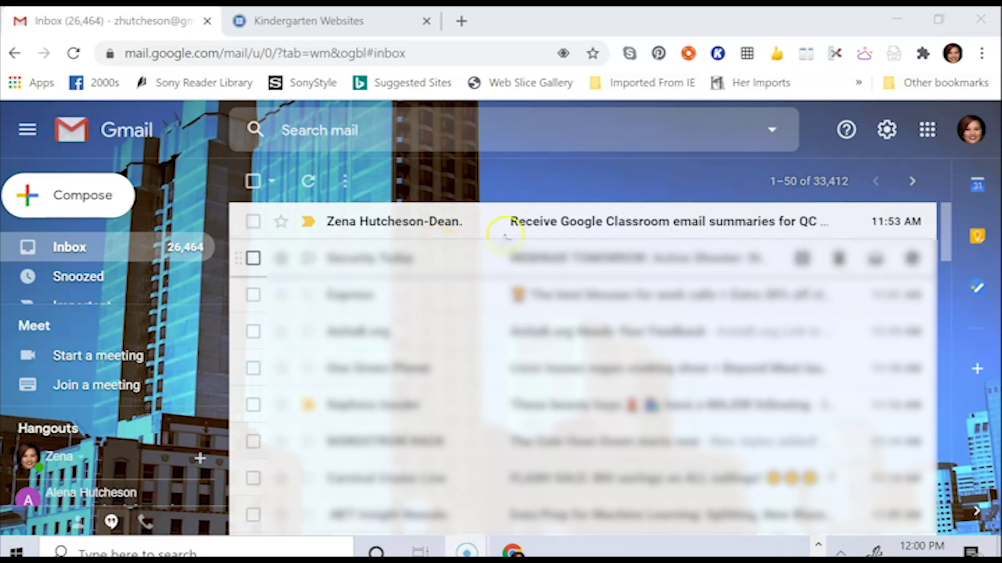
# Open the 'Receive Google Classroom email summaries for QC Test' message in the inbox
pyautogui.click(579, 226)
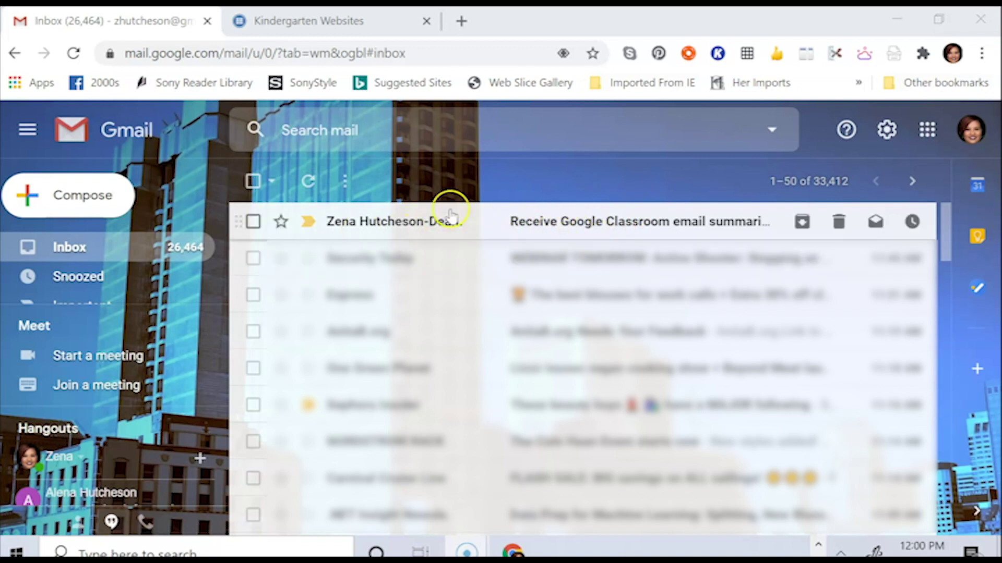
# Accept the Google Classroom guardian invitation for QC Test from the email
pyautogui.click(591, 226)
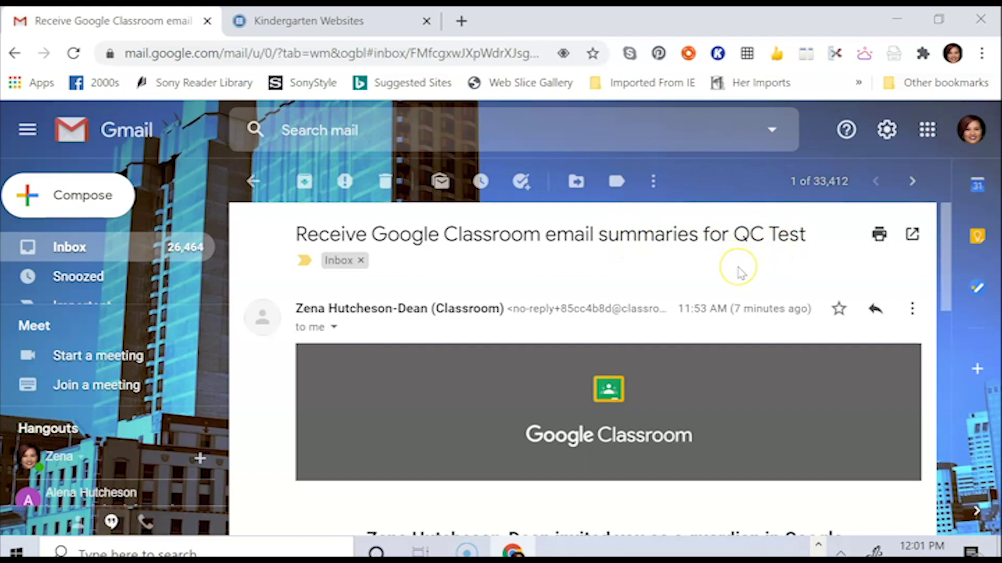
pyautogui.scroll(-3, 739, 272)
pyautogui.scroll(-2, 739, 272)
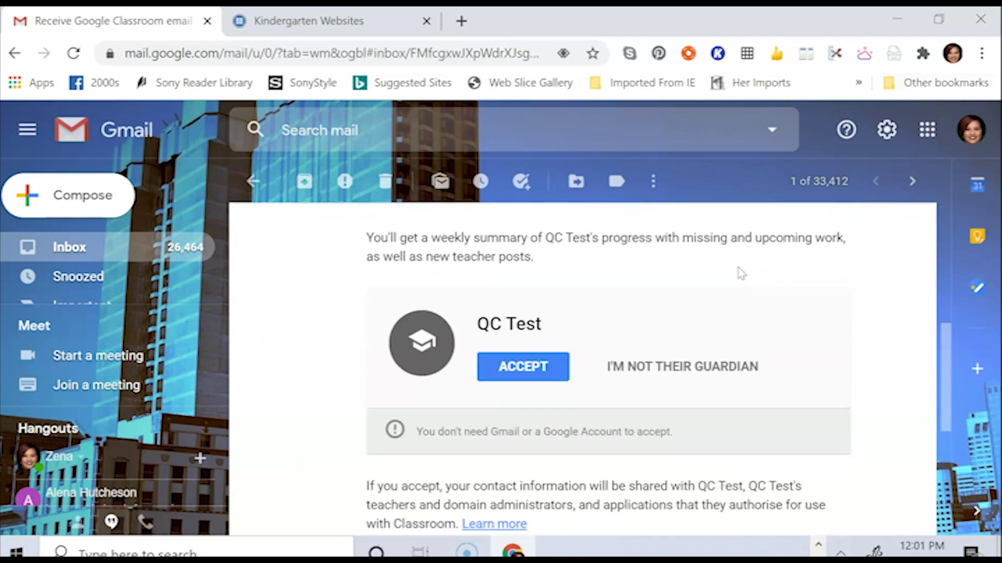
pyautogui.scroll(2, 740, 272)
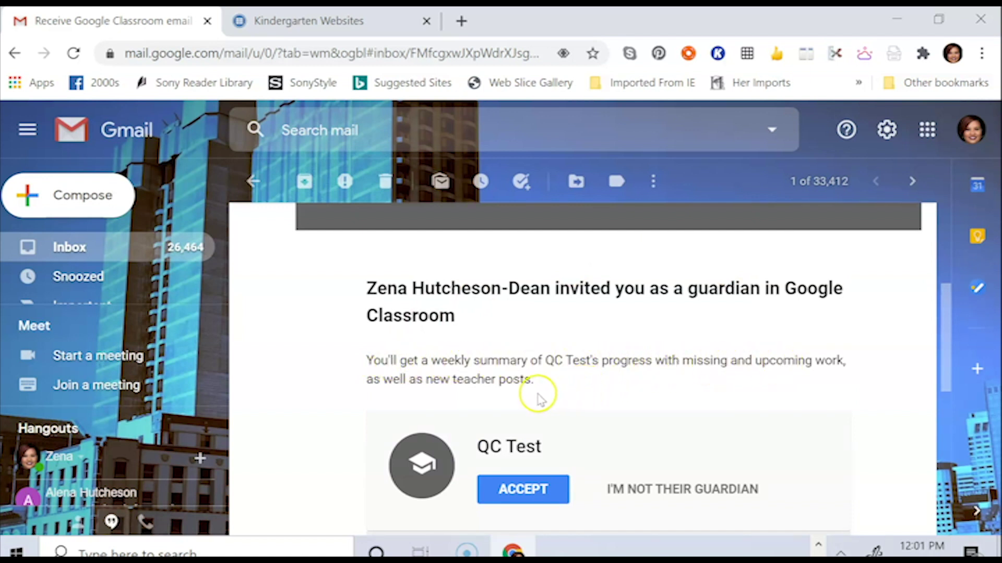
pyautogui.scroll(-2, 537, 398)
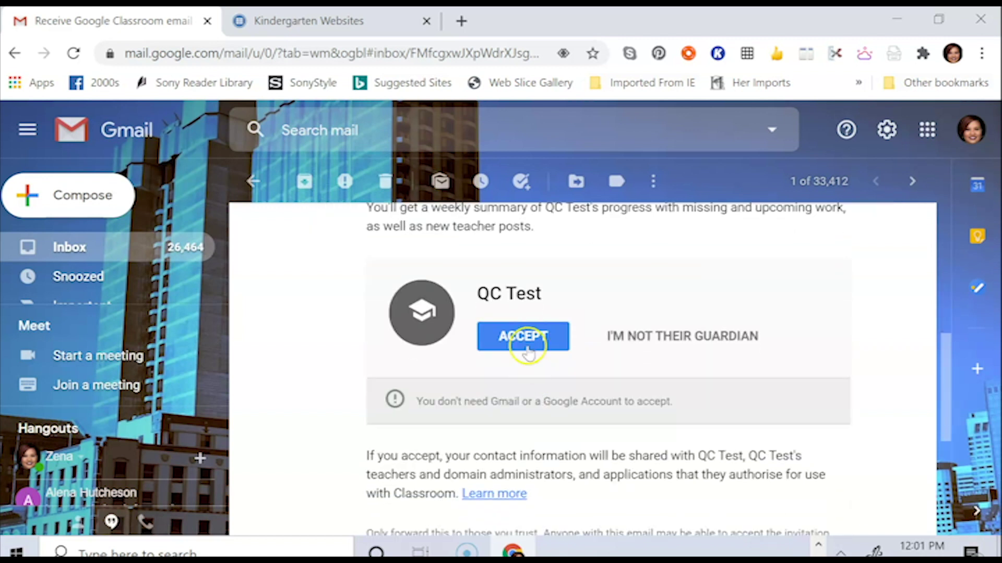
pyautogui.click(523, 344)
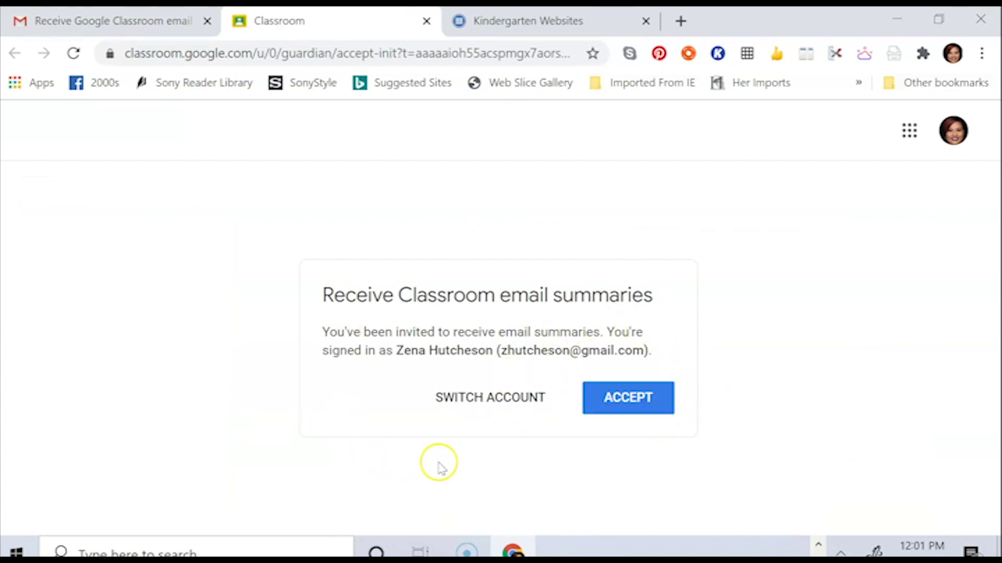
# Accept the 'Receive Classroom email summaries' dialog for QC Test Student
pyautogui.click(643, 399)
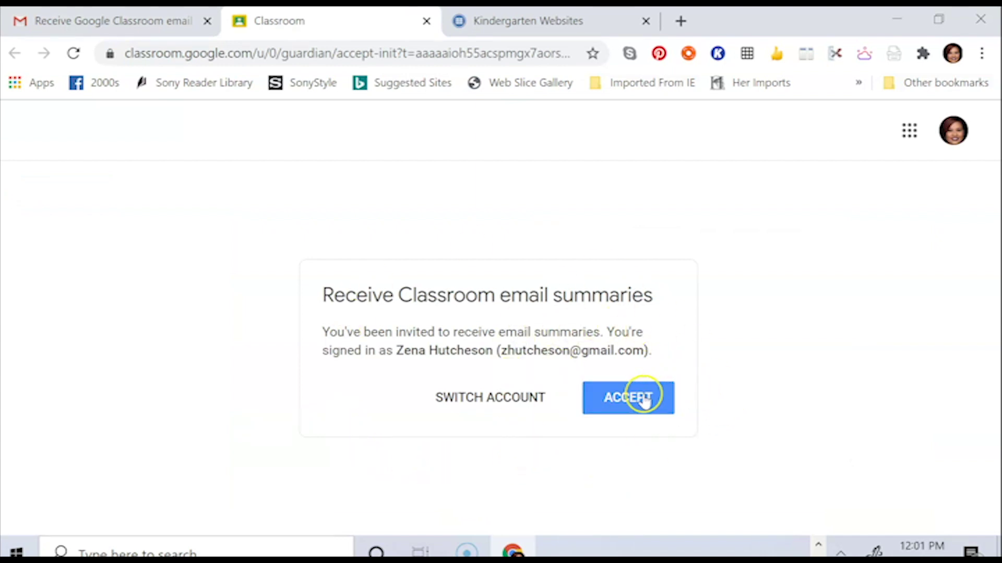
pyautogui.click(644, 400)
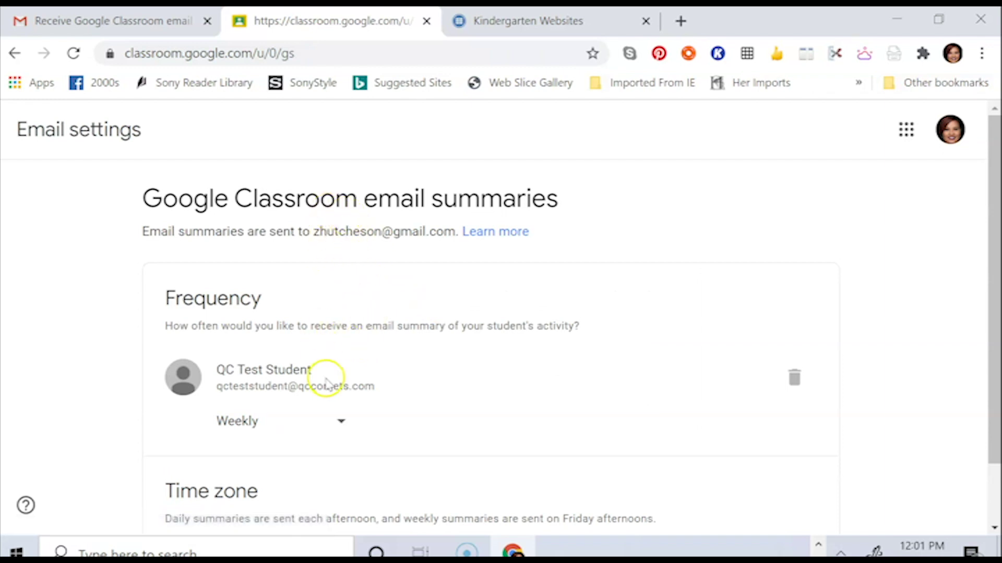
pyautogui.scroll(-1, 406, 404)
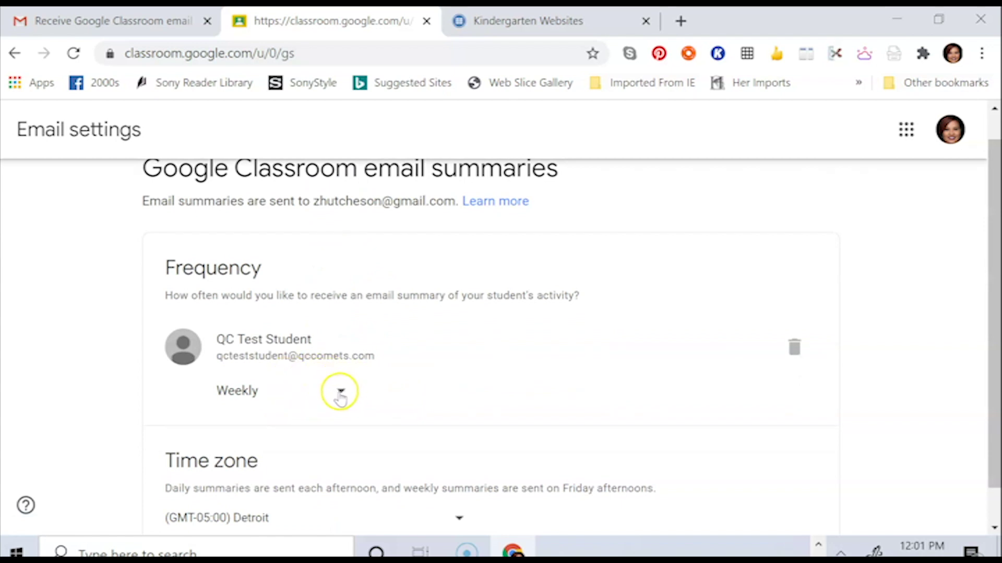
# Set QC Test Student's summary frequency dropdown to Daily
pyautogui.click(339, 393)
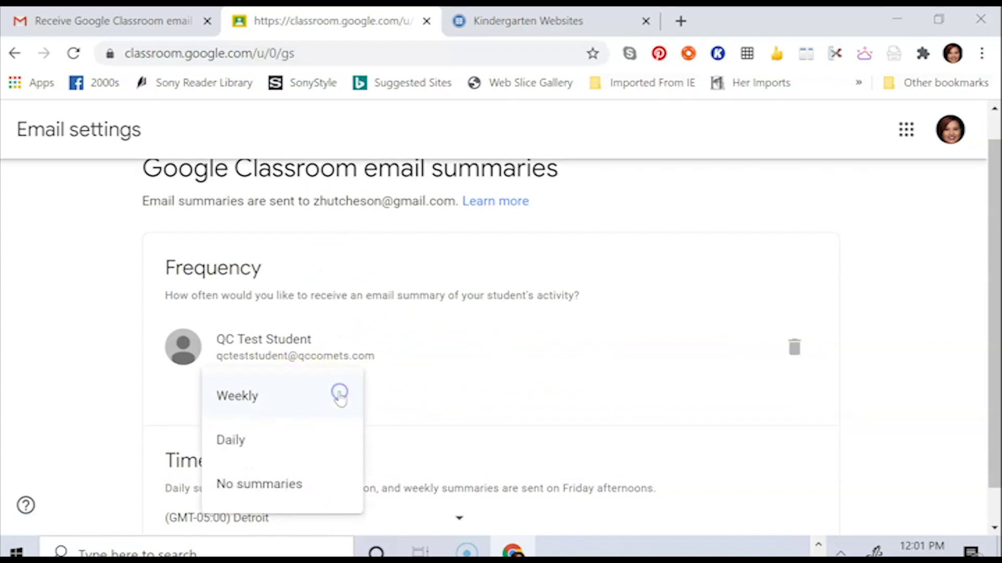
pyautogui.click(283, 442)
pyautogui.scroll(-1, 459, 419)
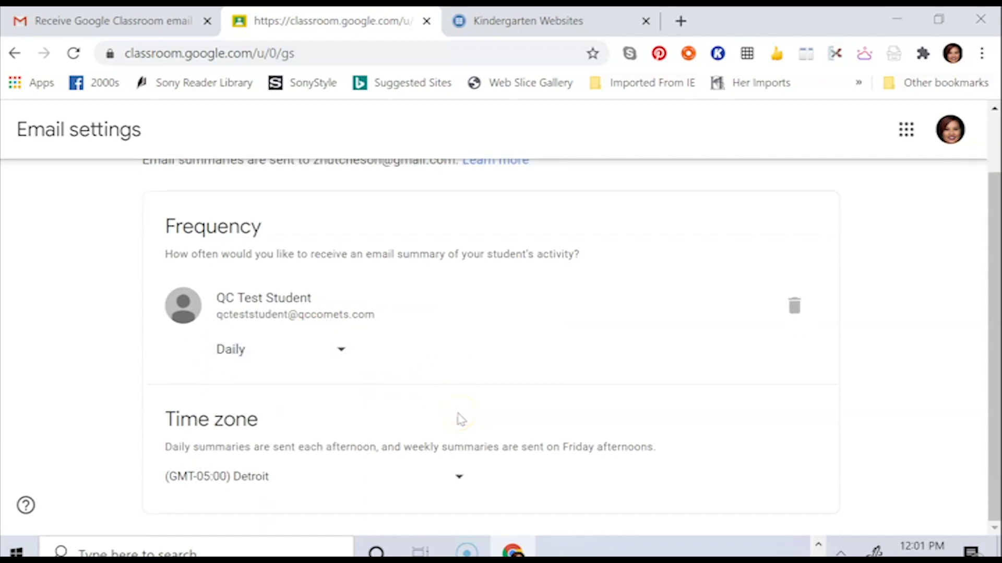
pyautogui.scroll(2, 577, 413)
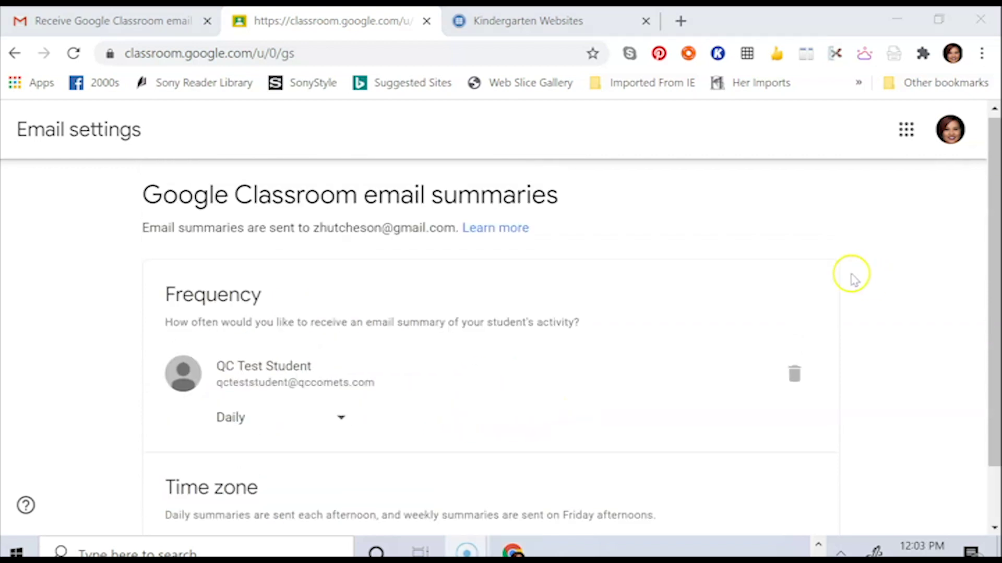